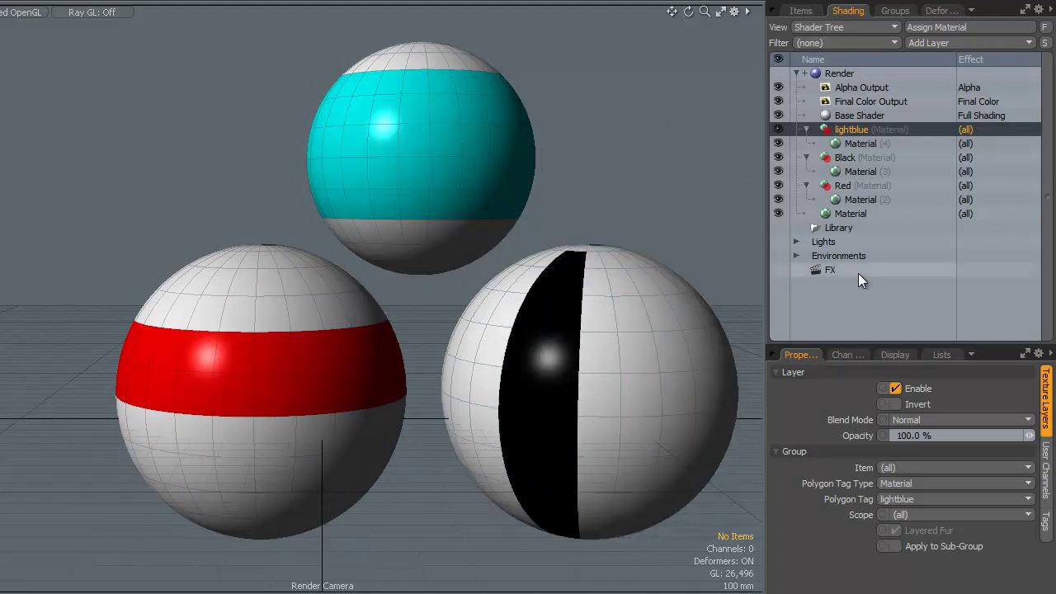
Give lightblue a light blue and Red a red editor colour, then inspect Black and Material
right_click(854, 132)
mouse_move(818, 141)
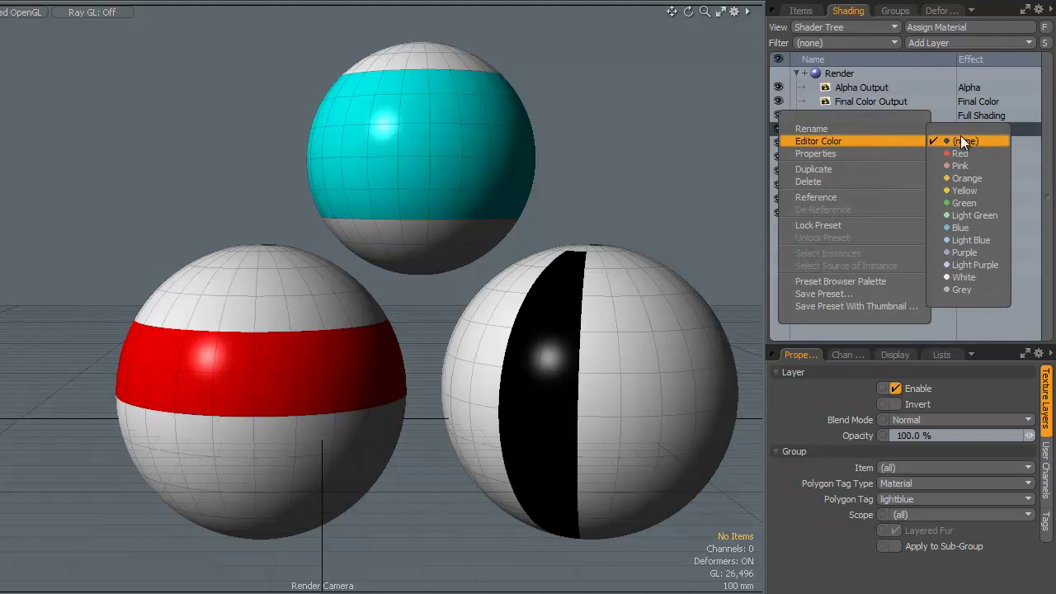
left_click(969, 239)
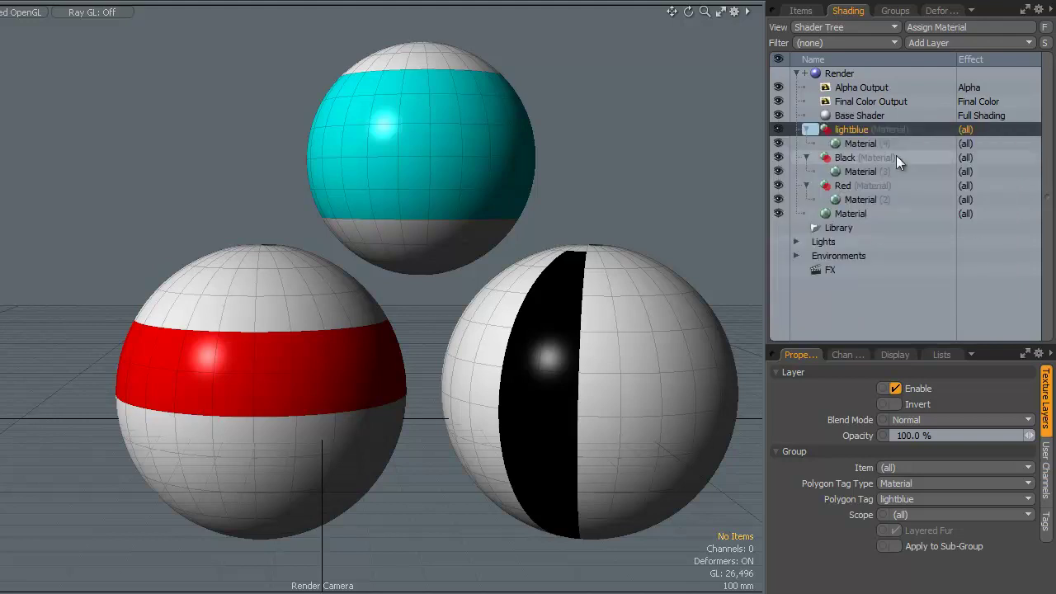
right_click(846, 156)
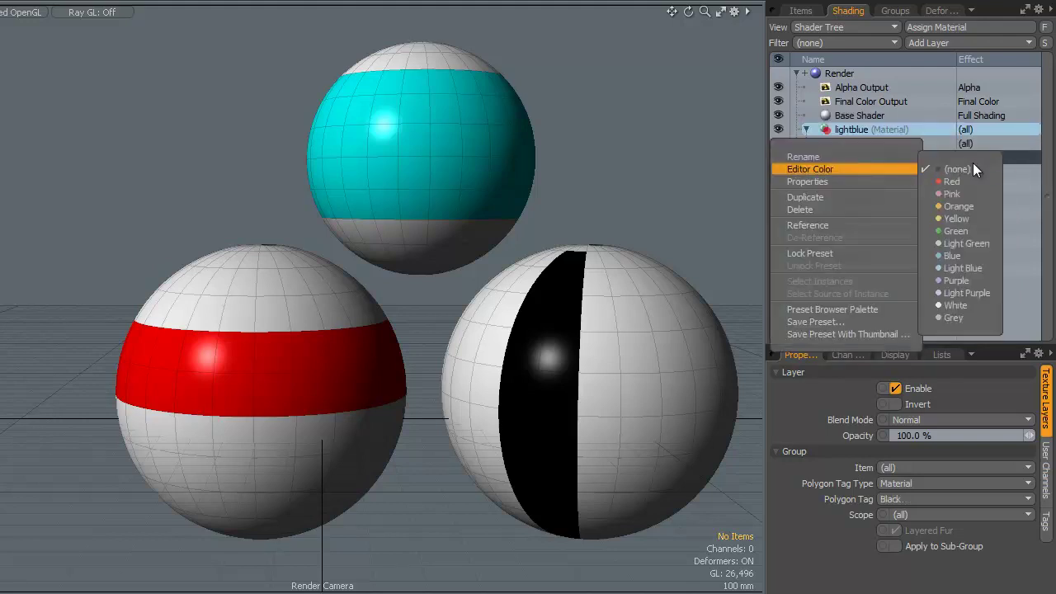
mouse_move(809, 169)
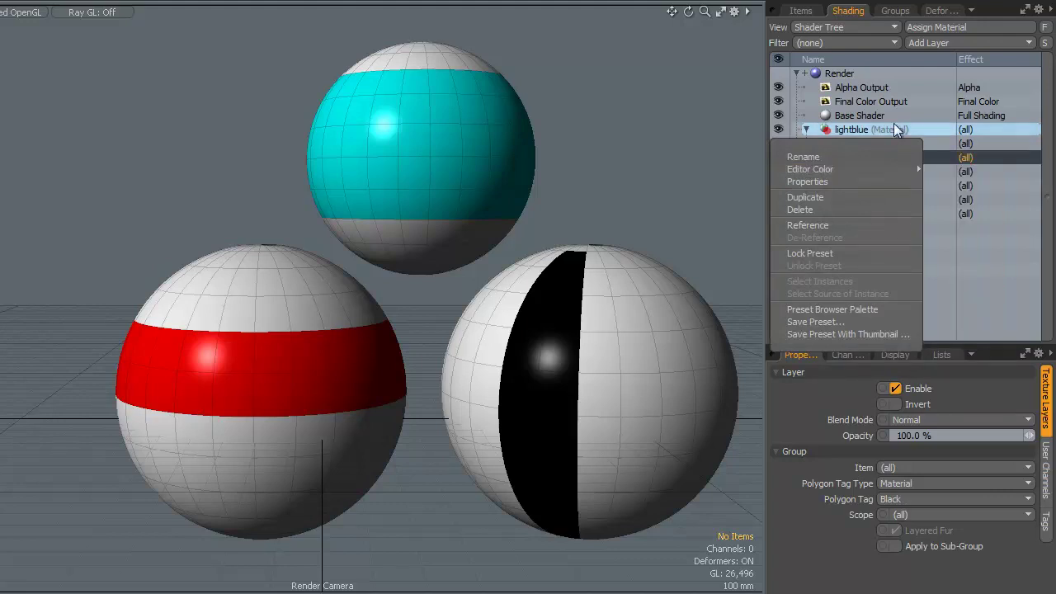
left_click(945, 125)
right_click(846, 184)
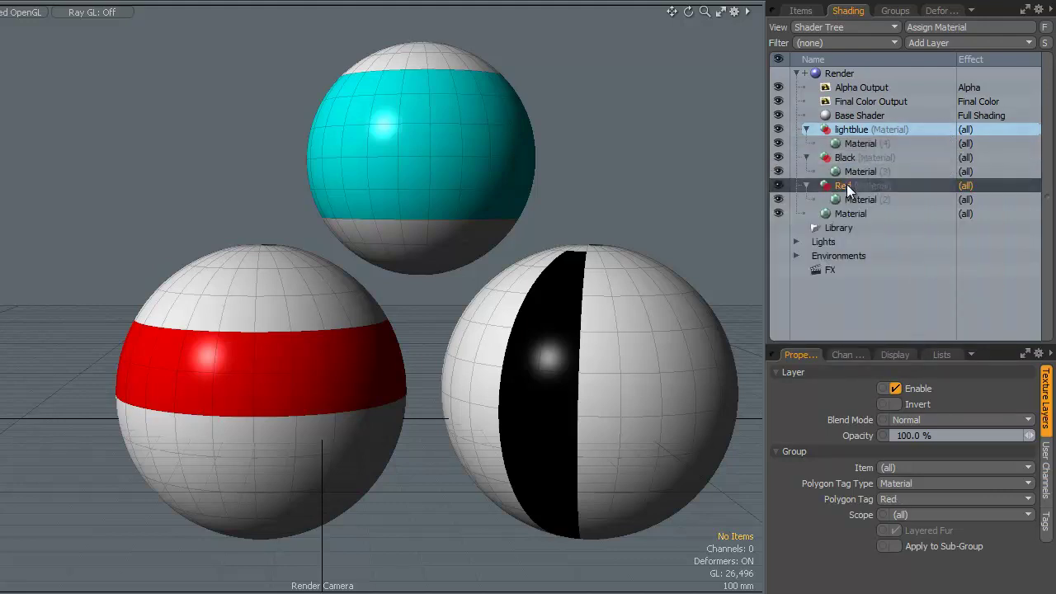
left_click(956, 209)
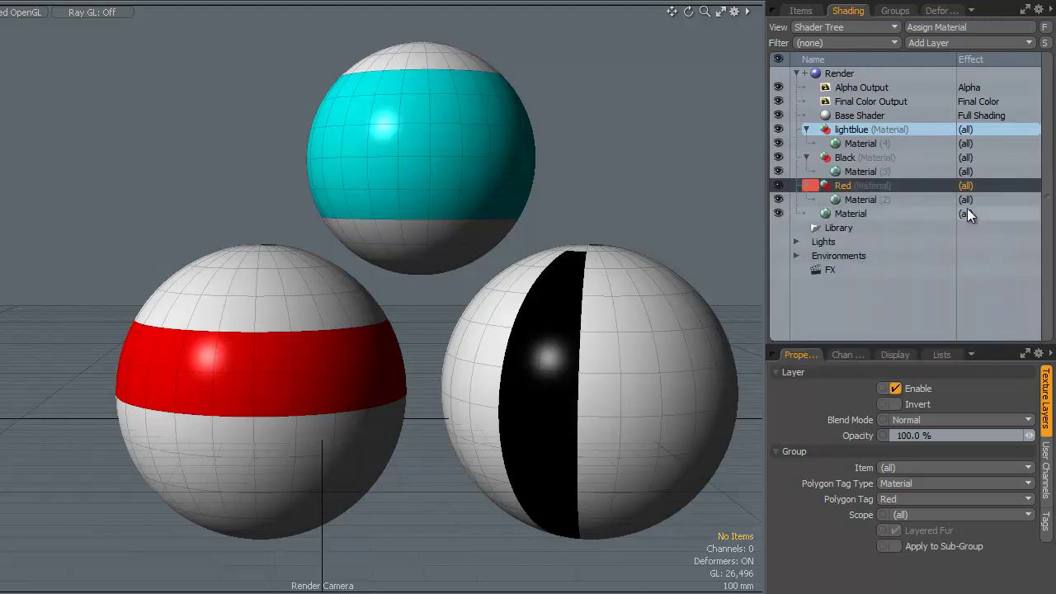
left_click(896, 171)
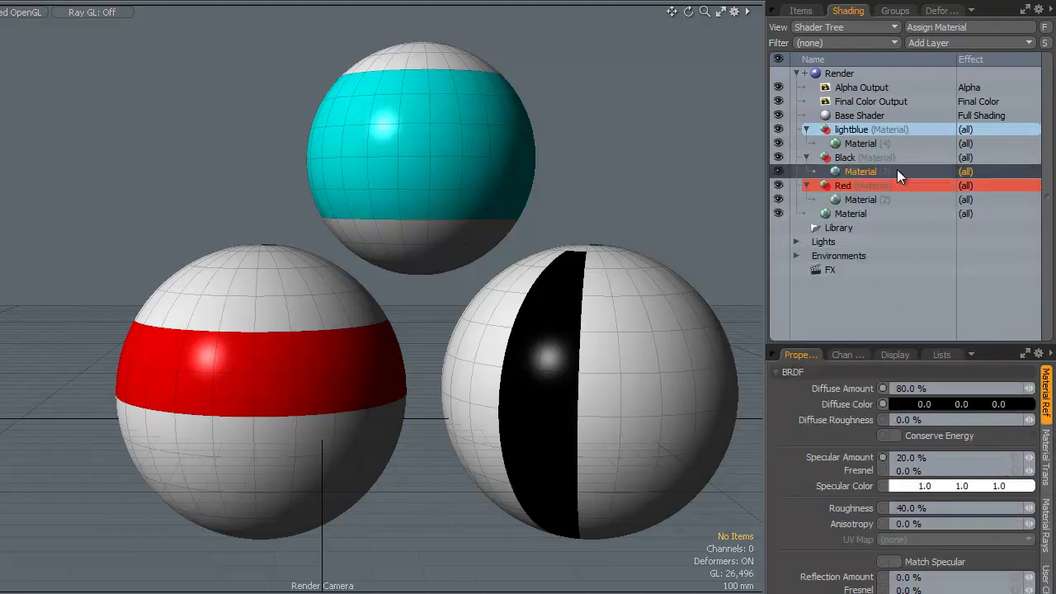
left_click(873, 217)
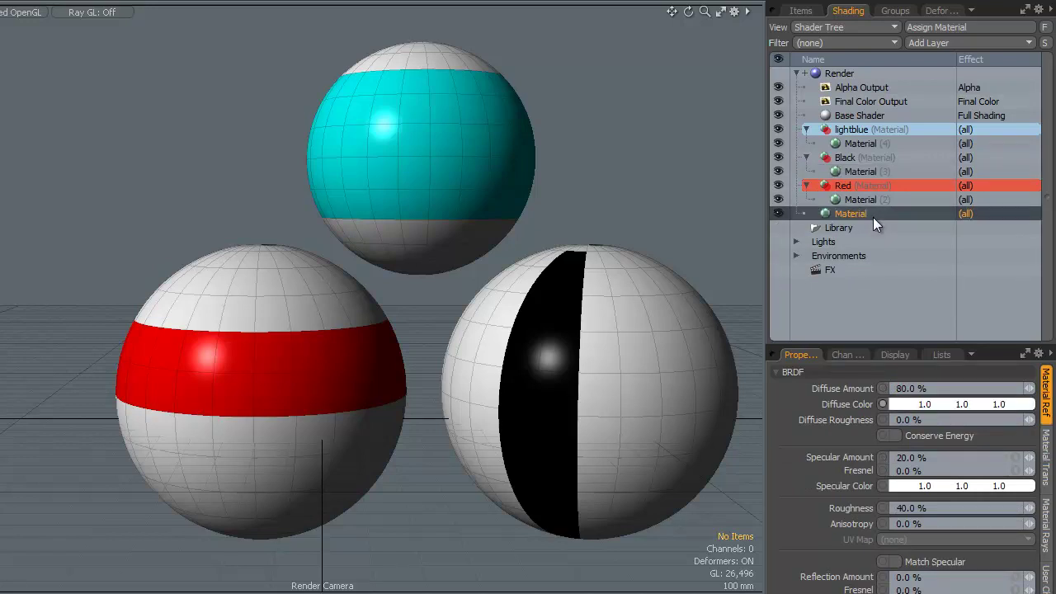
Clear the lightblue and Red material editor colours back to none
right_click(854, 132)
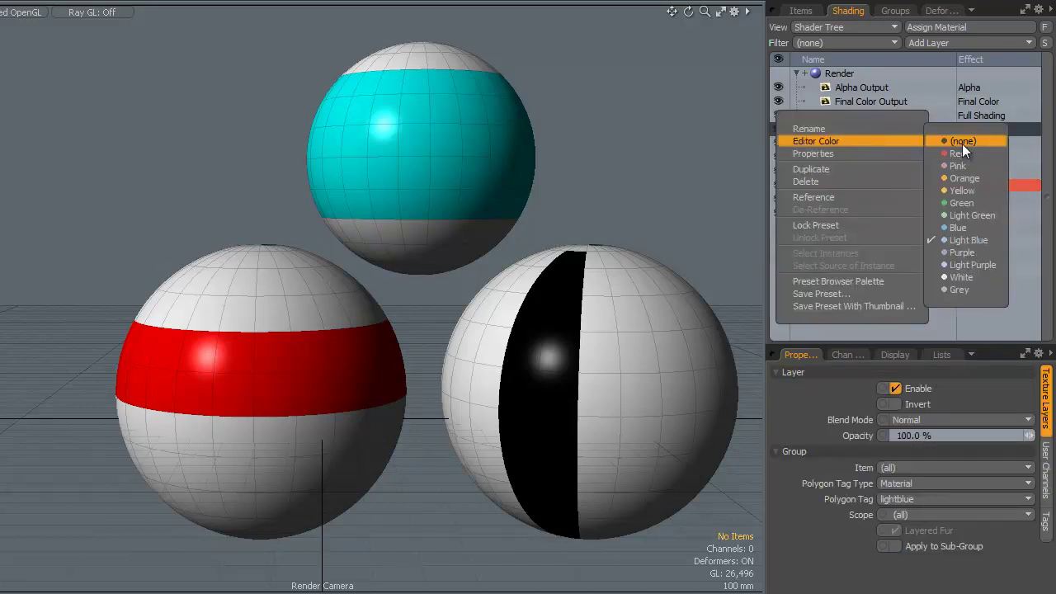
left_click(962, 142)
right_click(844, 185)
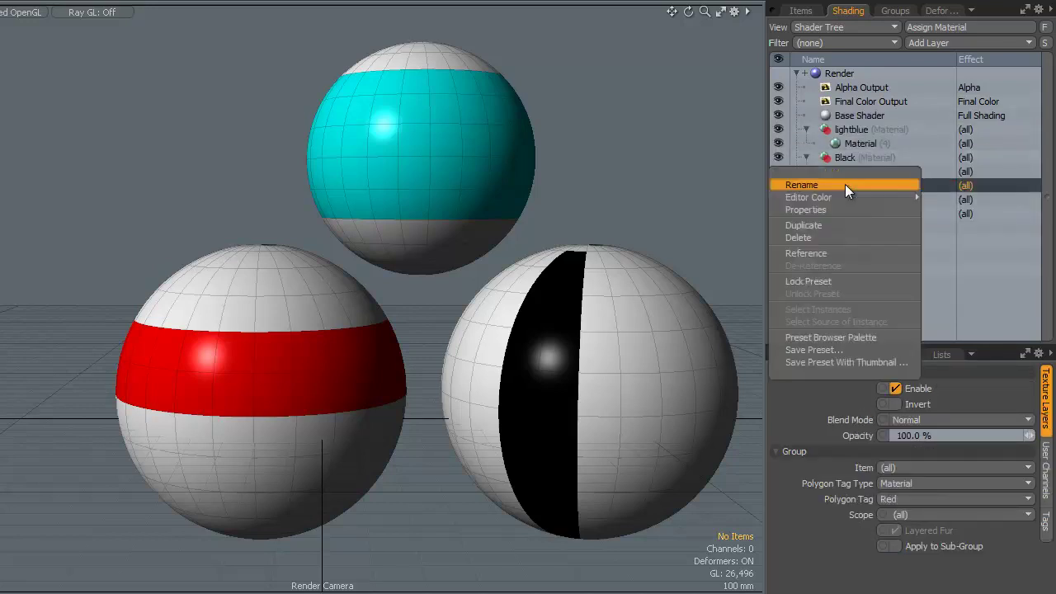
mouse_move(809, 197)
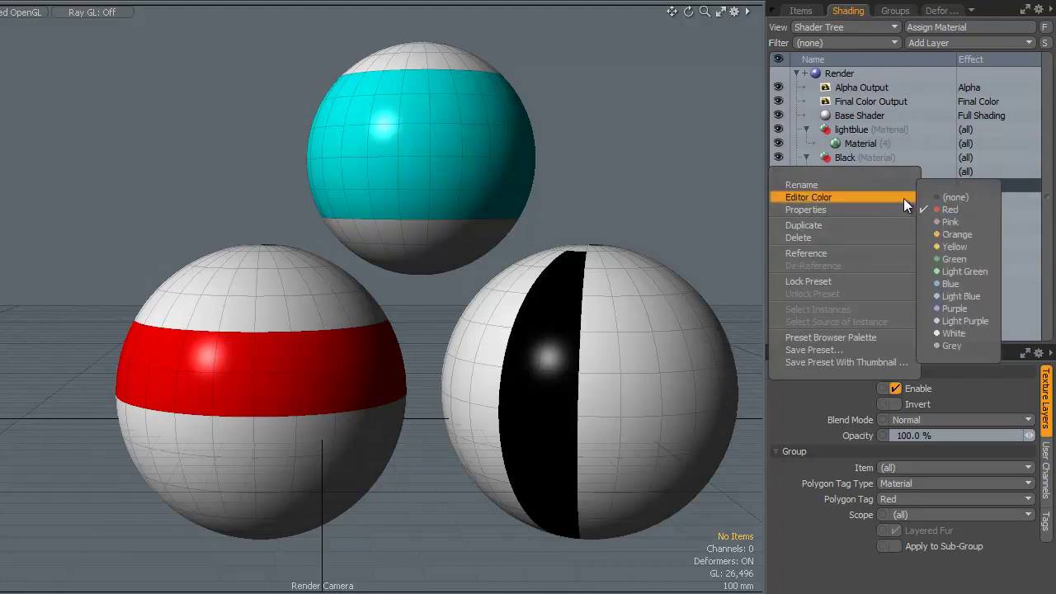
left_click(941, 198)
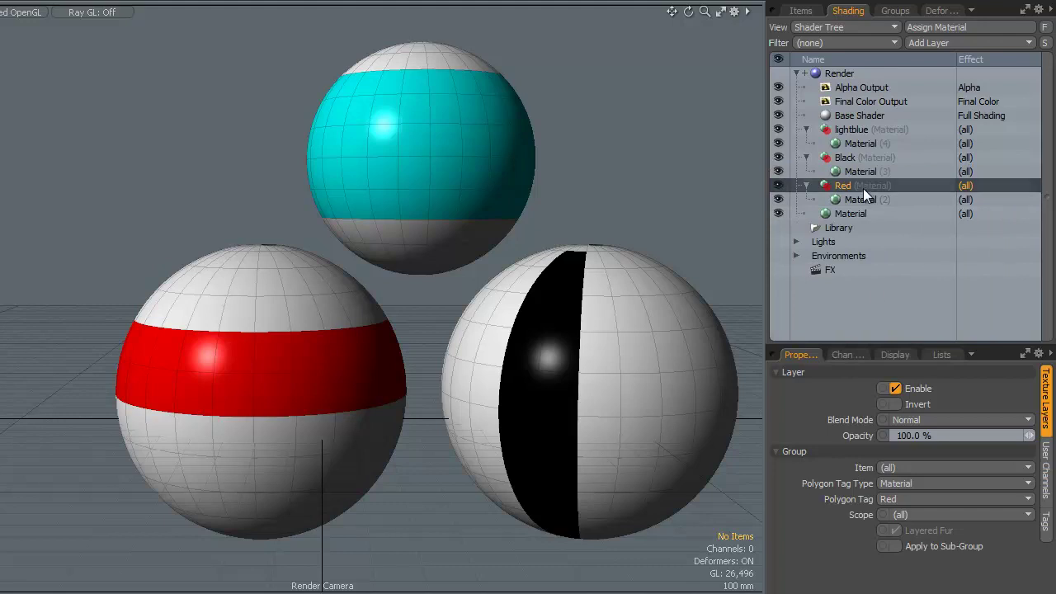
Tag all three Set of 3 sphere meshes green in the item list, then deselect
left_click(800, 11)
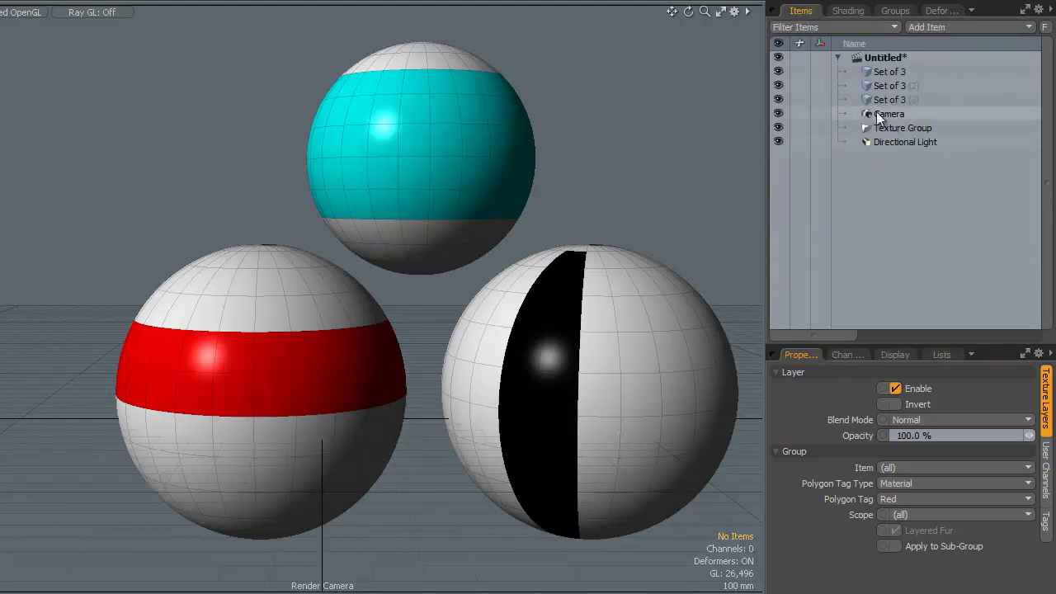
left_click(889, 72)
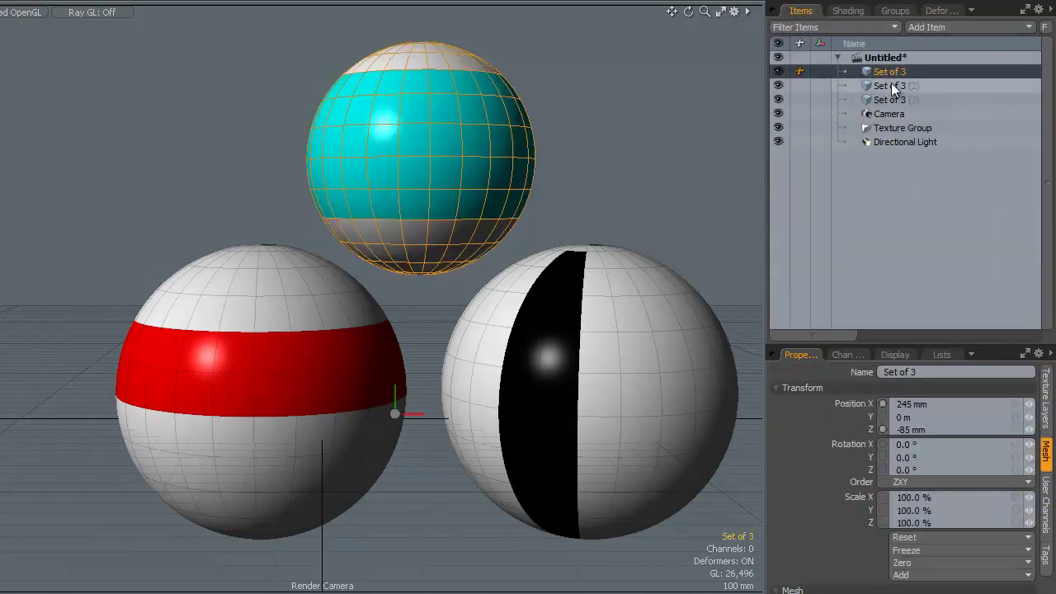
left_click(889, 99, "shift")
right_click(889, 99)
mouse_move(857, 112)
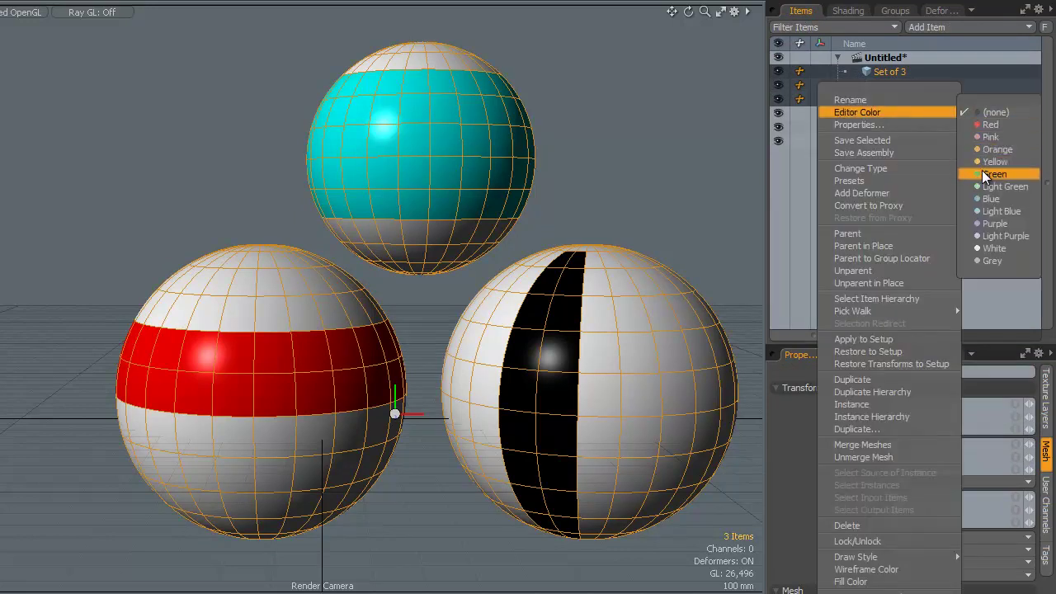
left_click(992, 174)
left_click(901, 128)
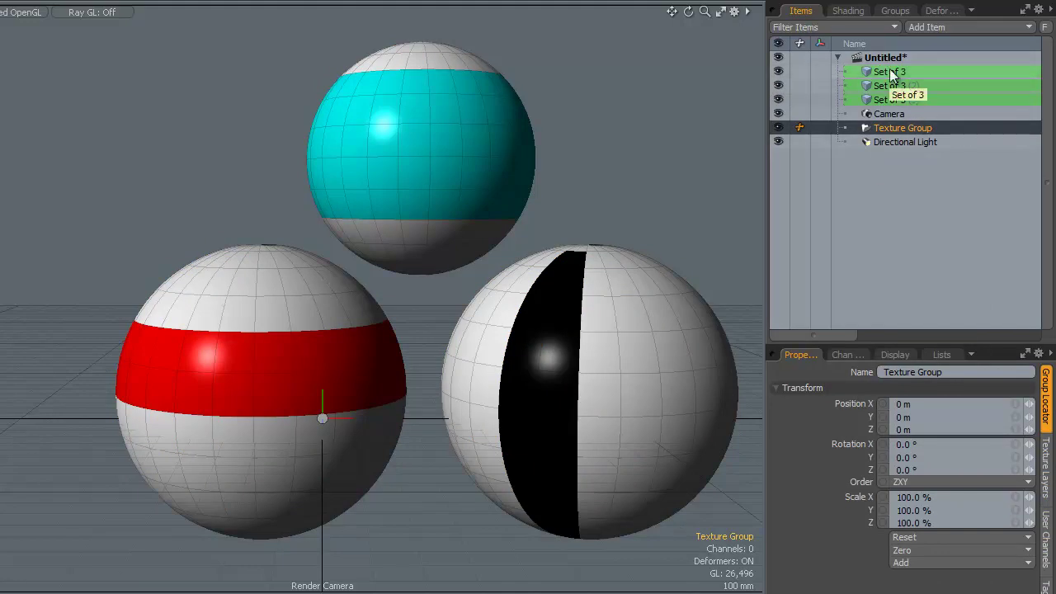
left_click_drag(890, 73, 907, 100)
left_click(884, 168)
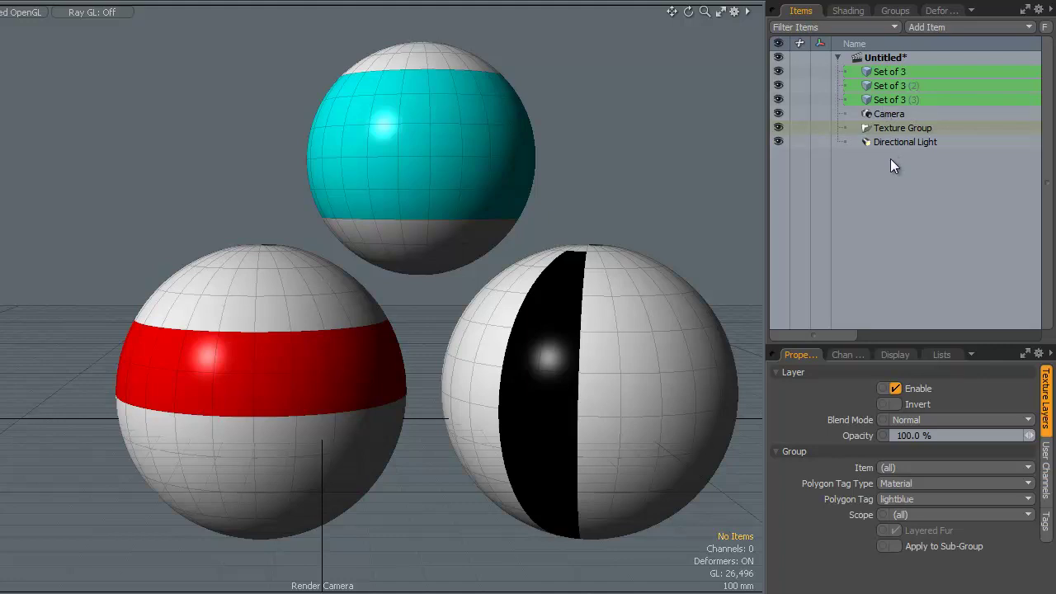
Lock the lightblue material group as a preset, then unlock it again
left_click(851, 12)
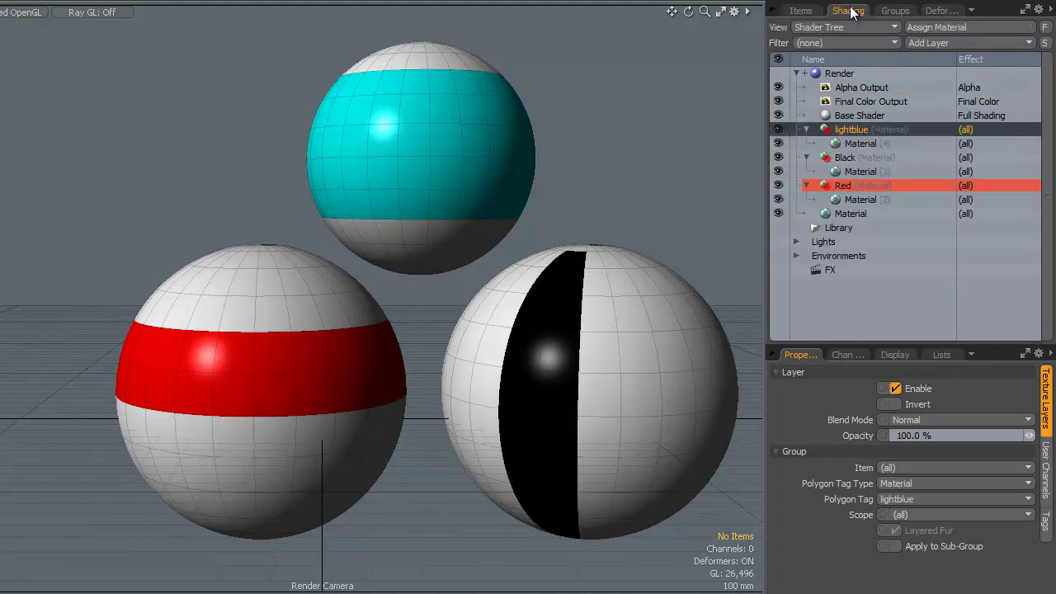
left_click(847, 157)
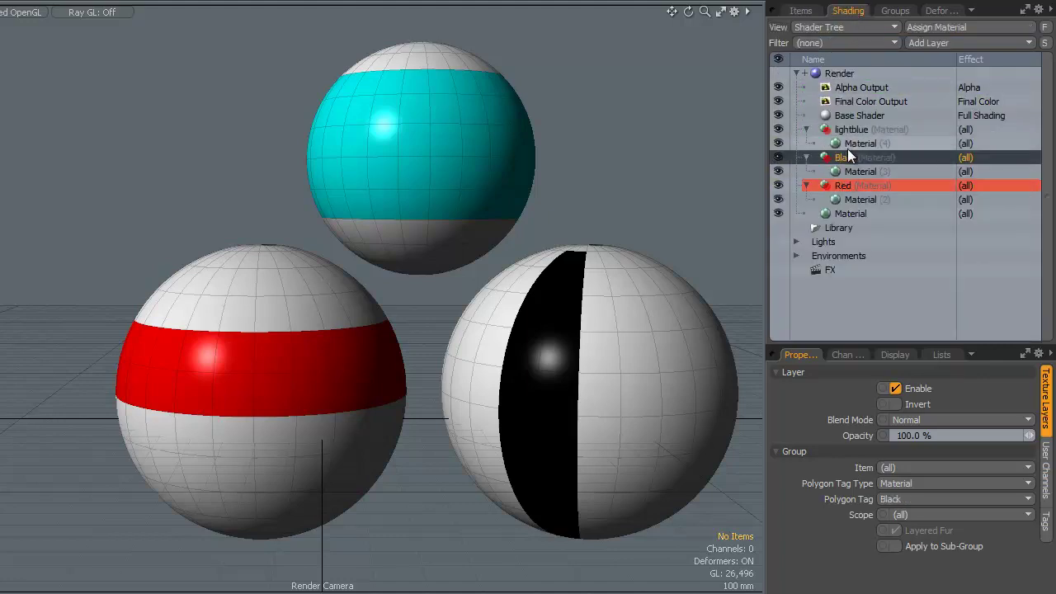
left_click(846, 130)
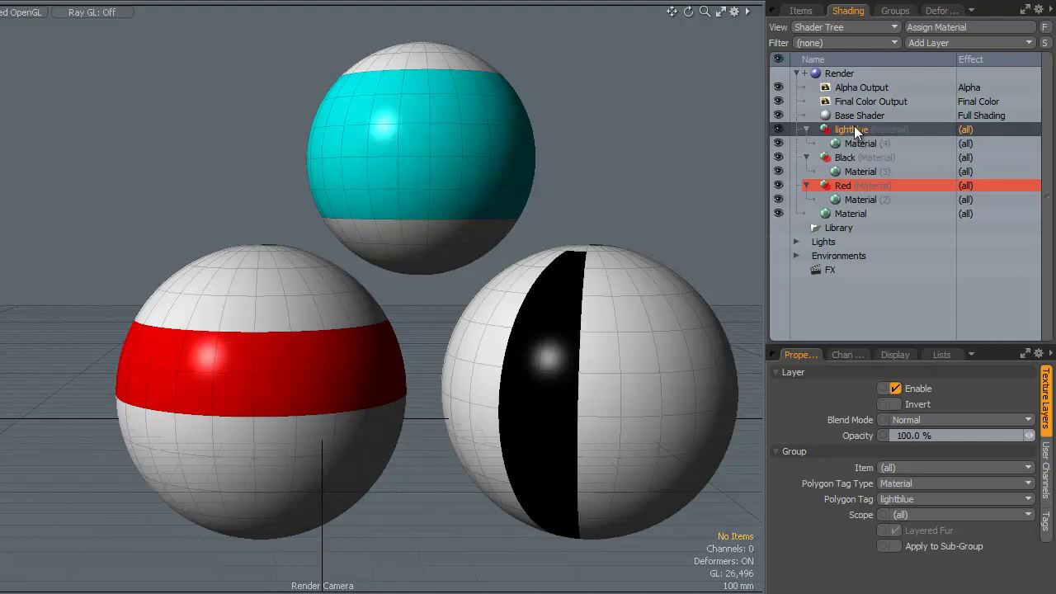
right_click(854, 129)
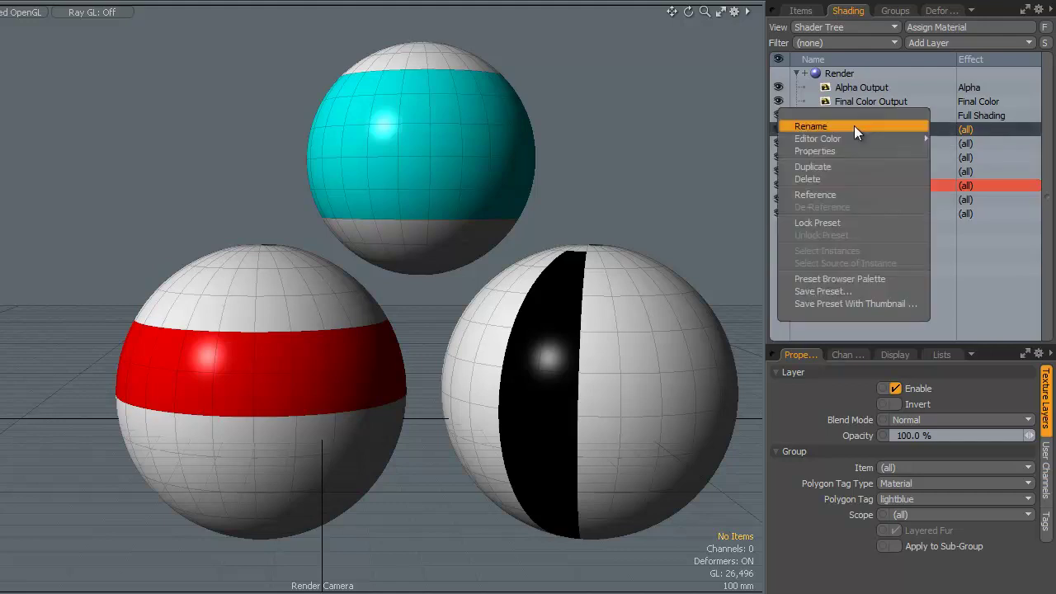
left_click(847, 222)
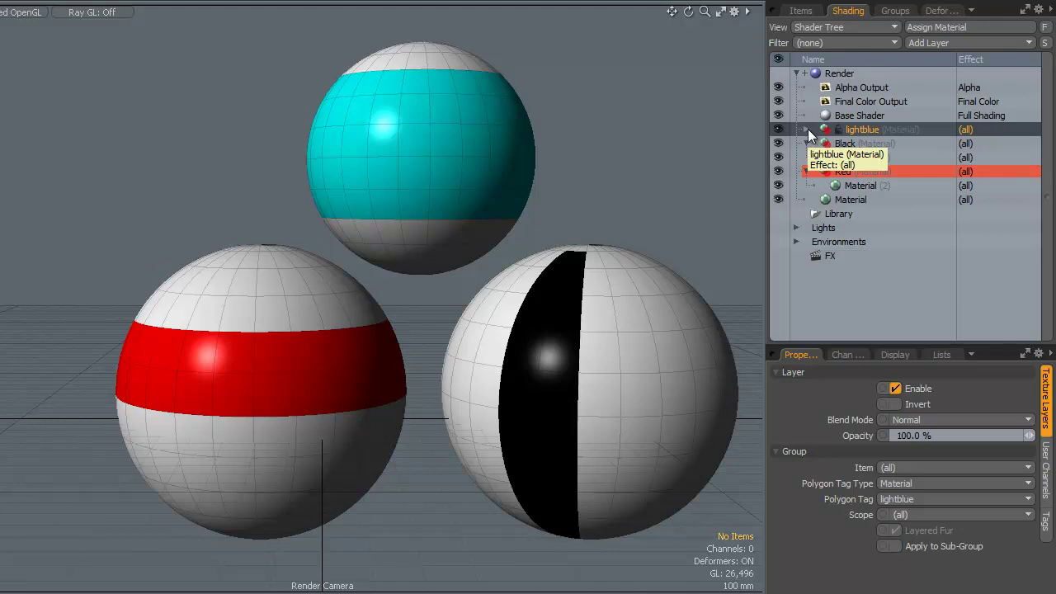
right_click(838, 125)
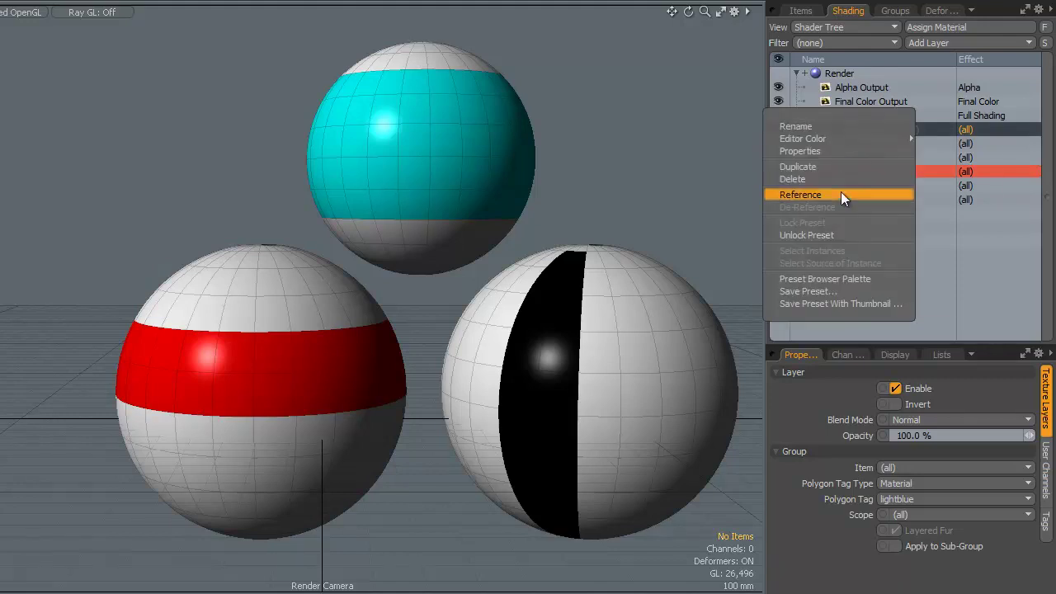
left_click(835, 234)
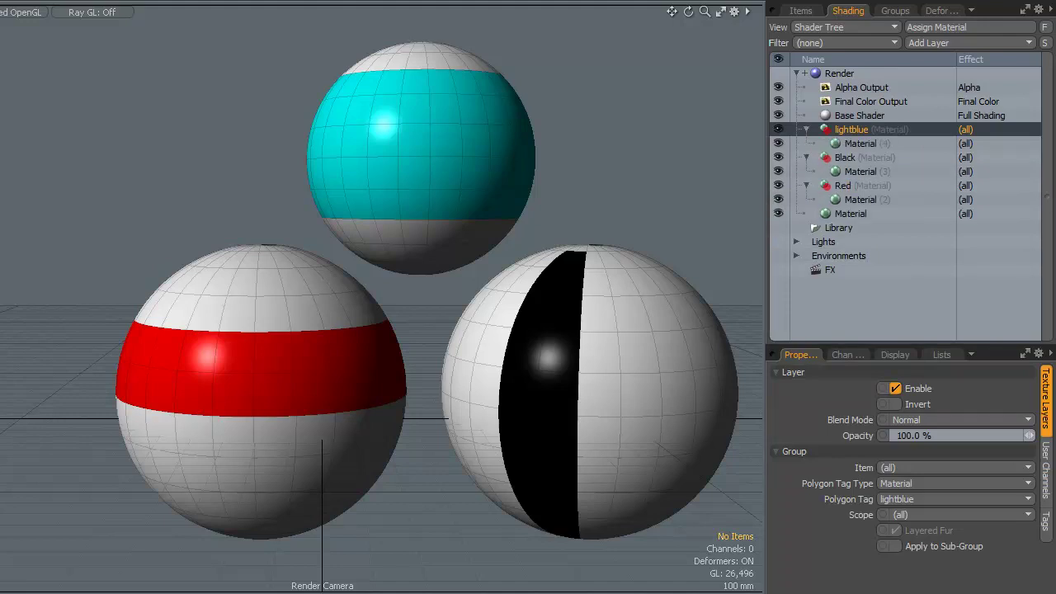
left_click(705, 401)
key("Escape")
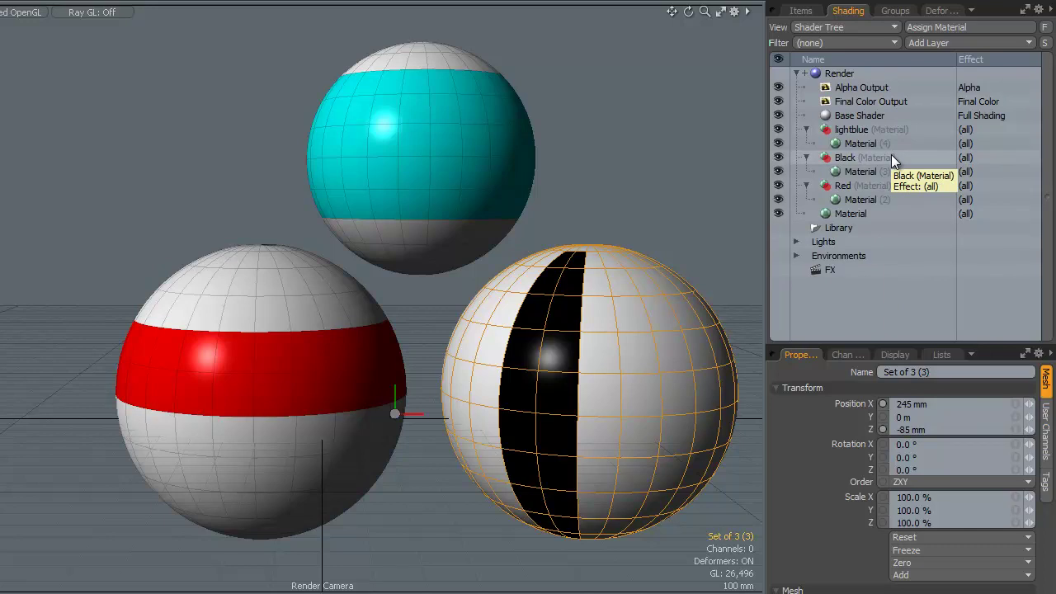
left_click(862, 45)
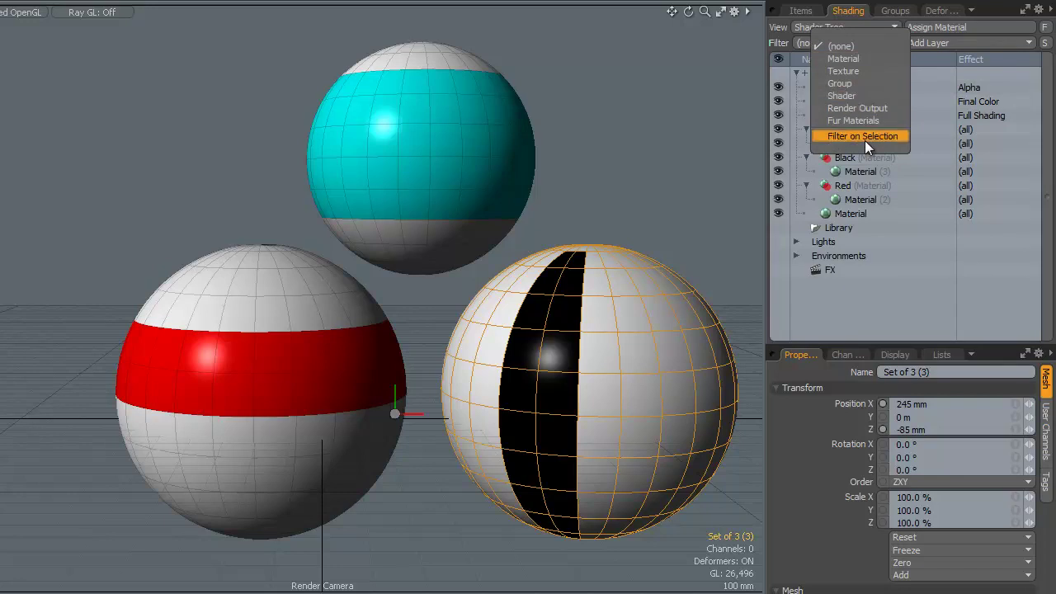
left_click(1044, 43)
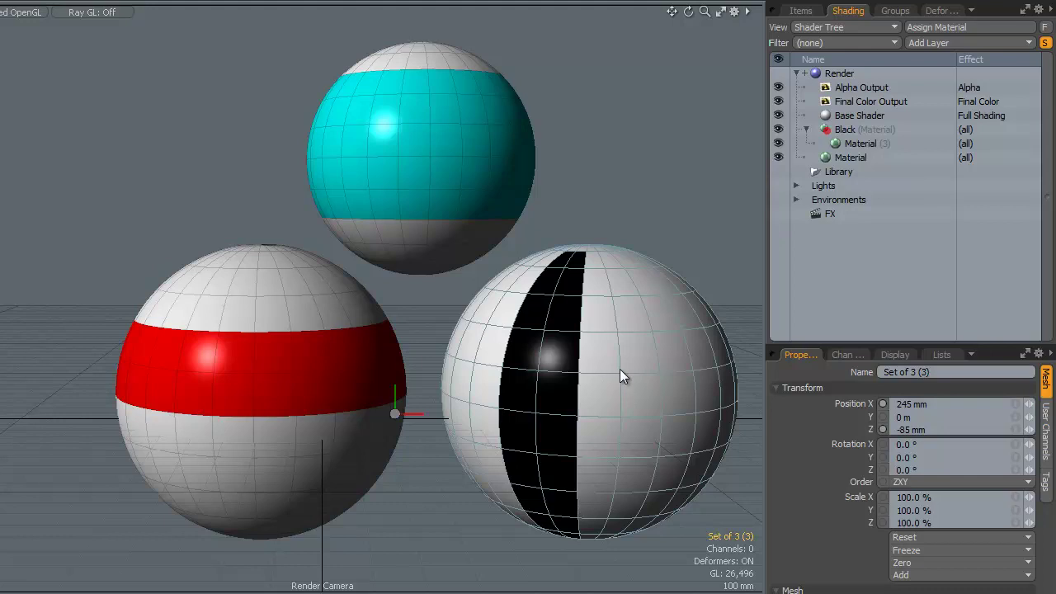
left_click(613, 349)
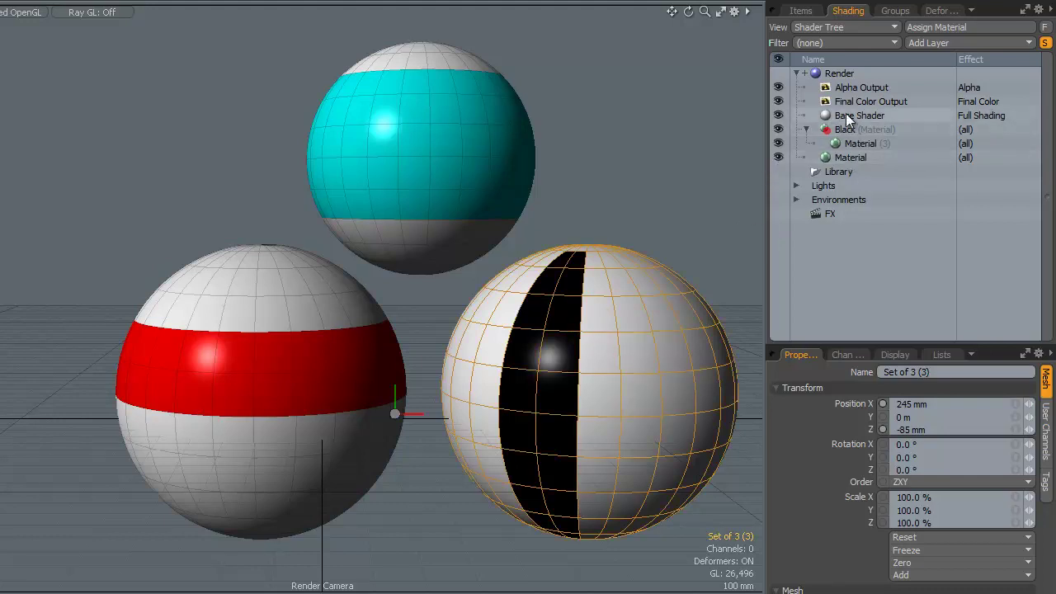
left_click(406, 147)
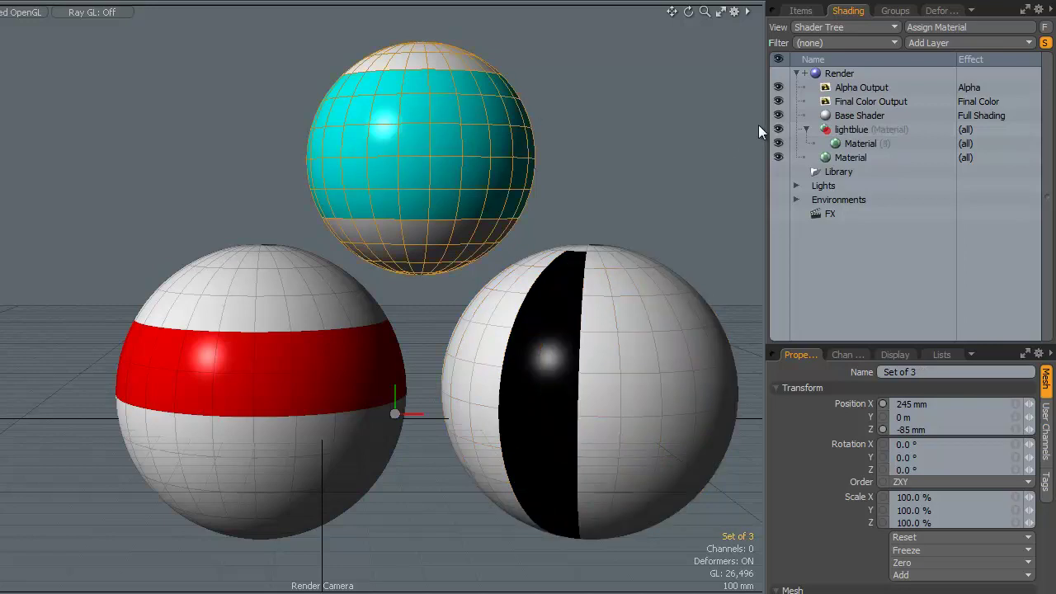
left_click(333, 348)
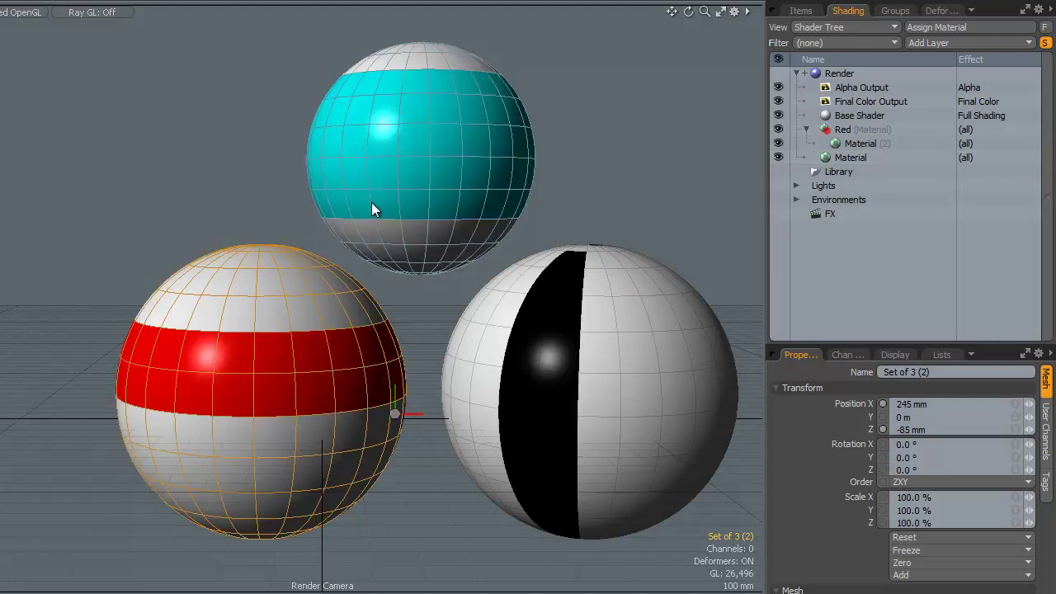
left_click(473, 191, "shift")
left_click(599, 378, "shift")
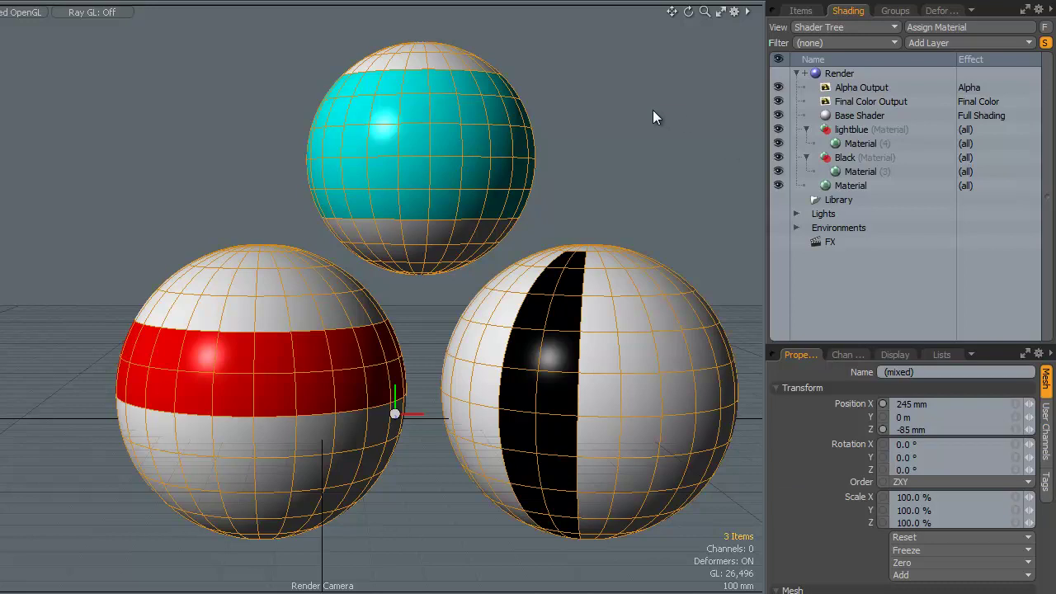
left_click(464, 126)
left_click(622, 372)
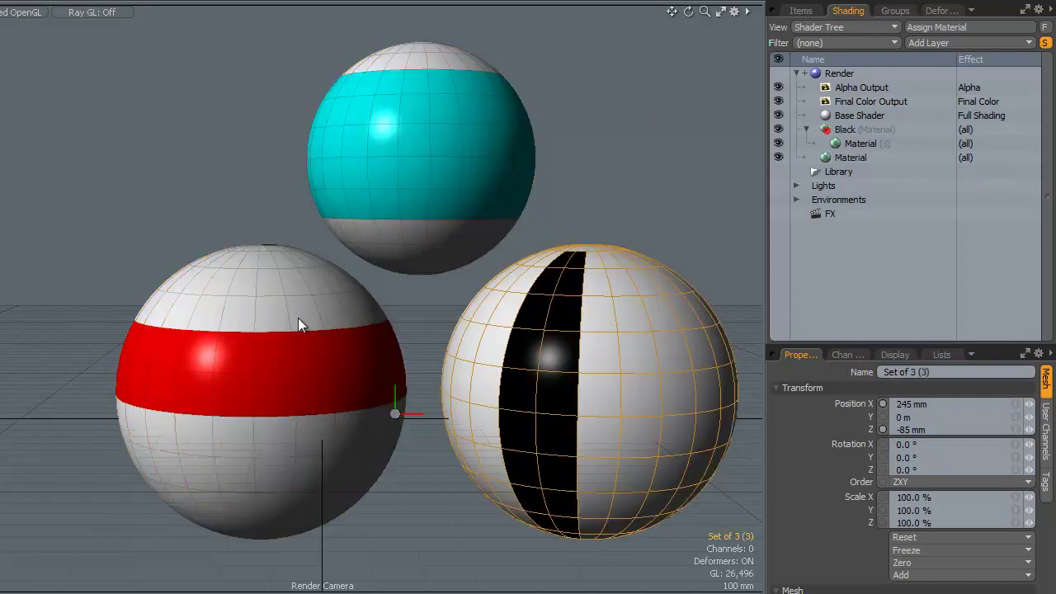
left_click(262, 316)
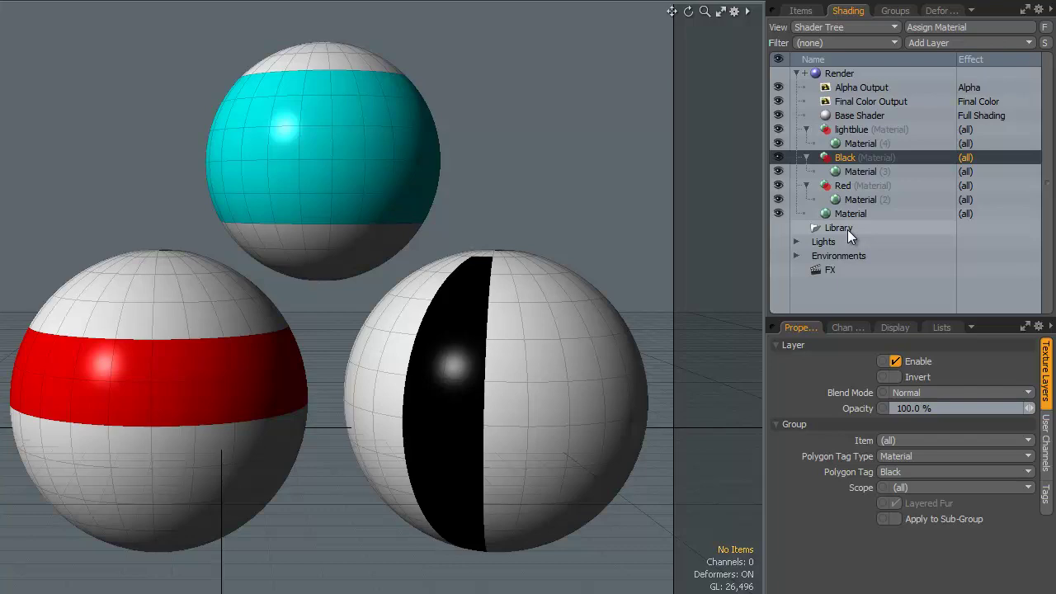
Add the tire tread clip as an Image Map layer inside the lightblue material
left_click(854, 129)
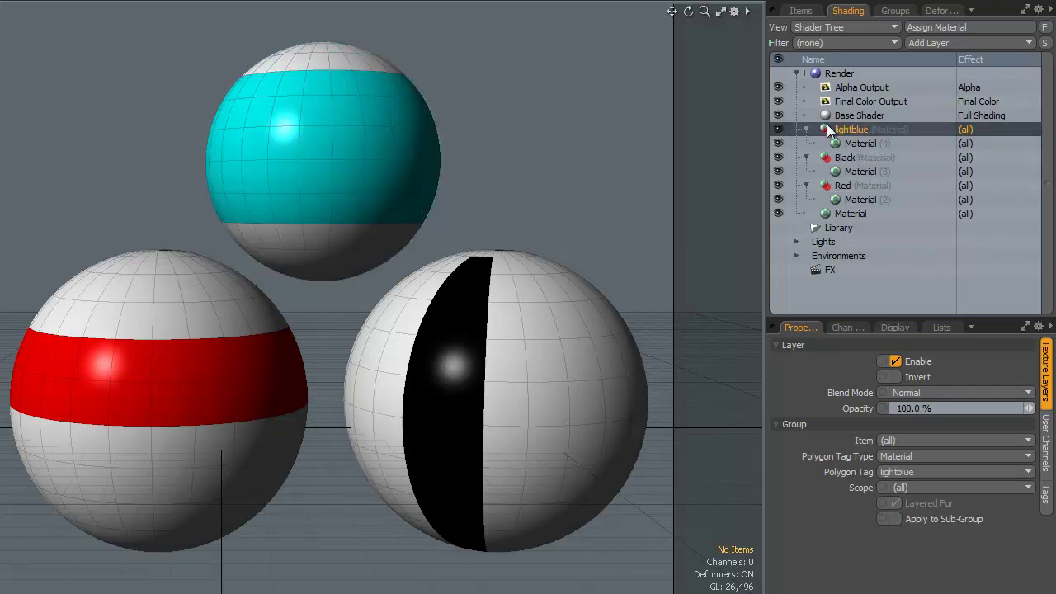
left_click(935, 42)
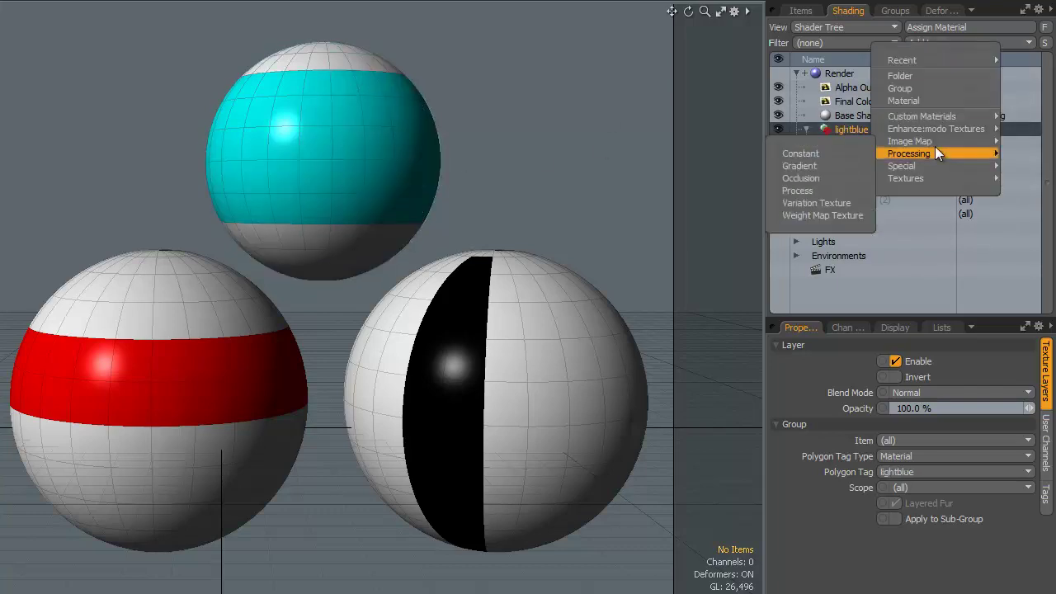
mouse_move(909, 141)
left_click(826, 191)
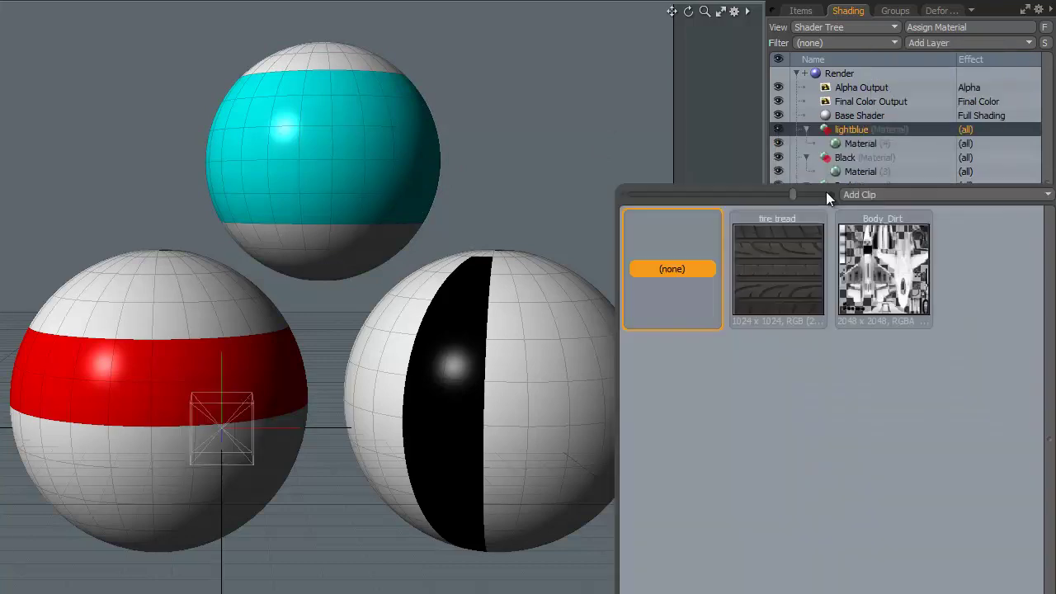
left_click(786, 272)
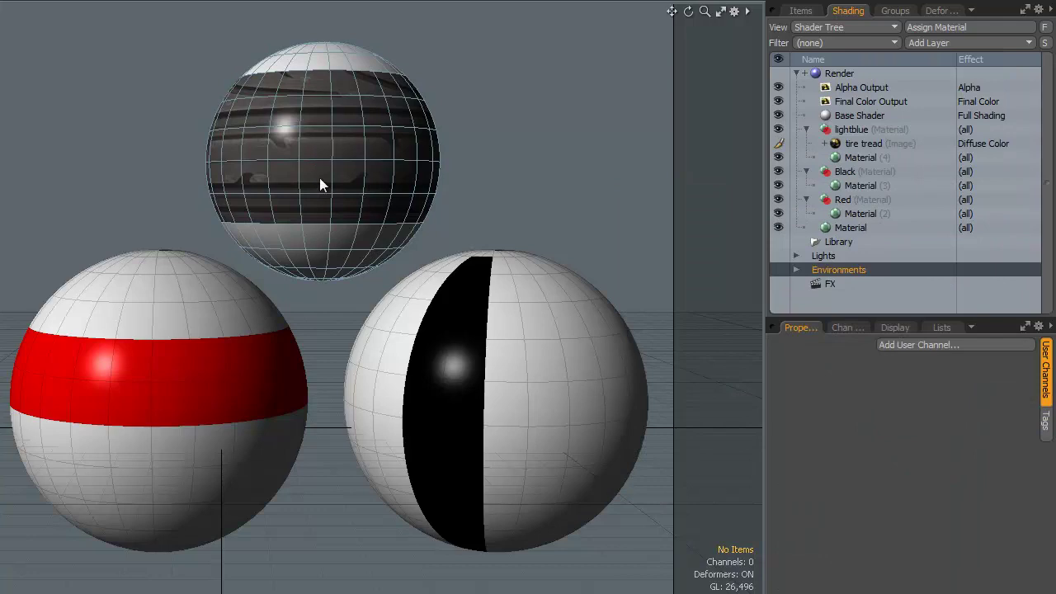
left_click(858, 145)
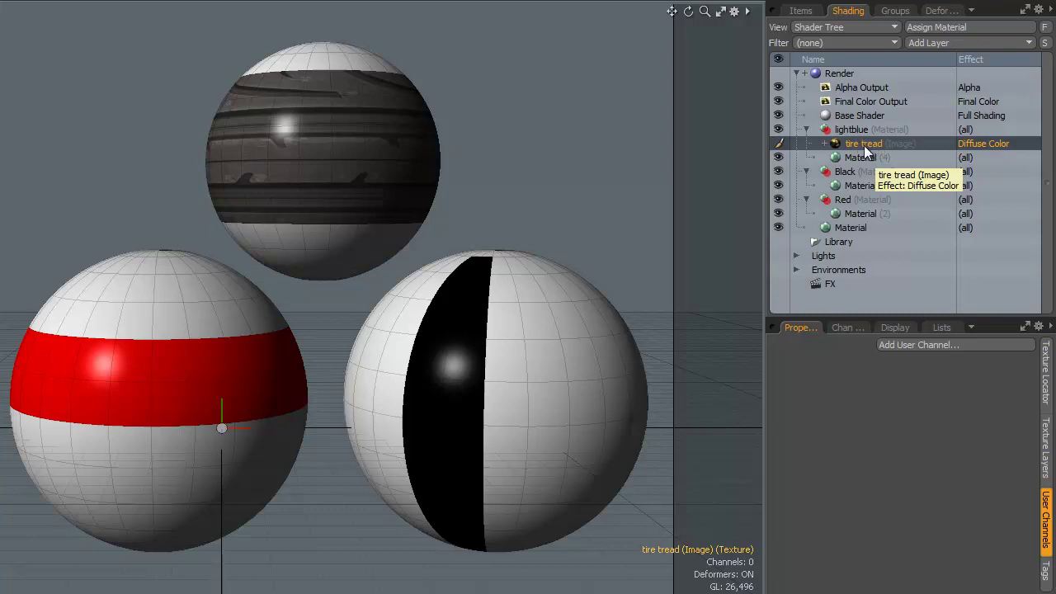
Group the tire tread layer as 'TireImage' and move the group into the Library
key("ctrl+g")
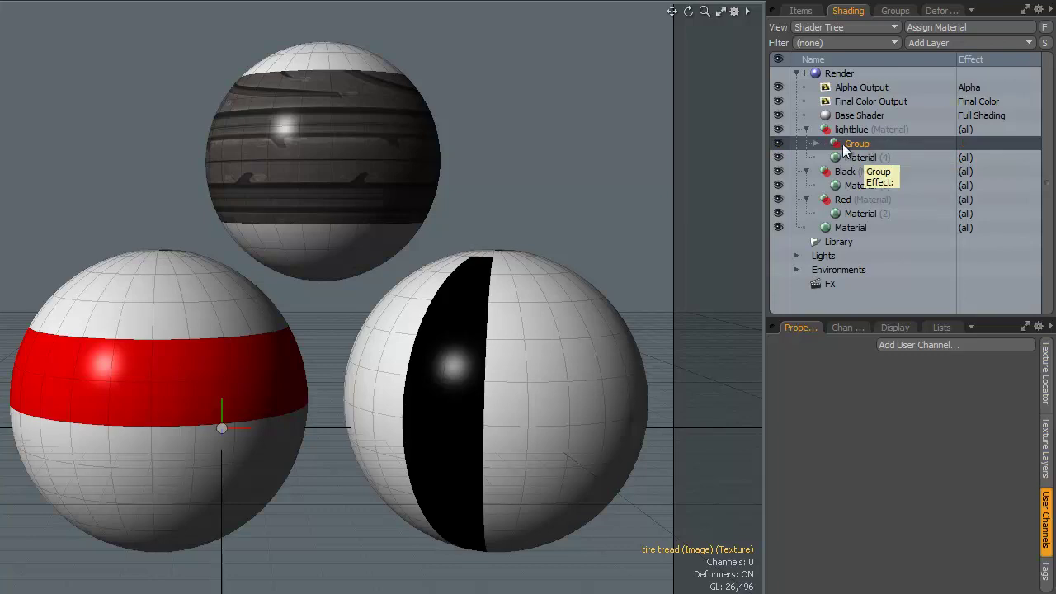
double_click(861, 142)
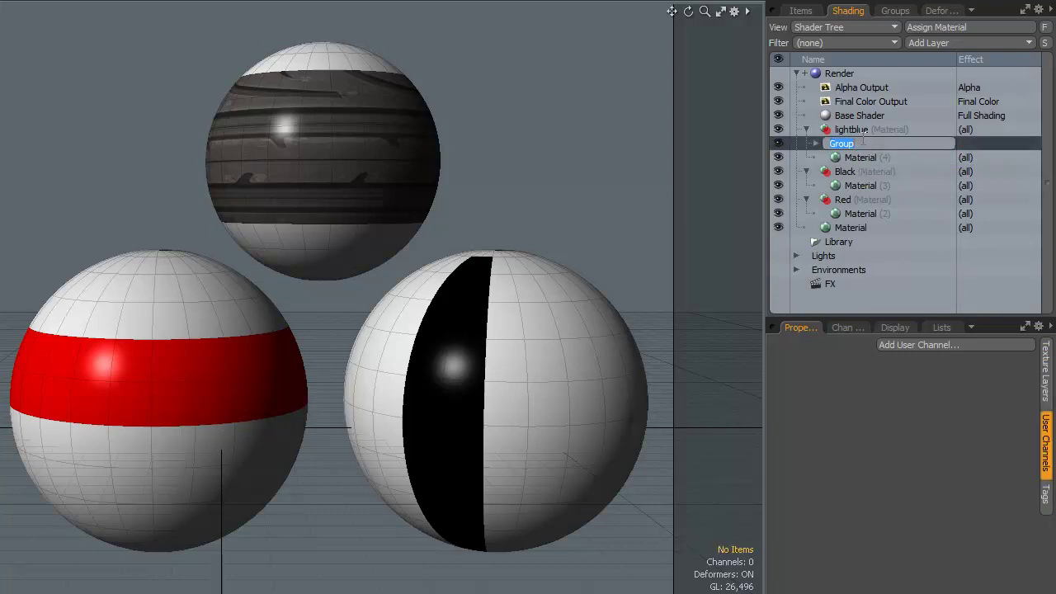
type("TireImage")
key("Return")
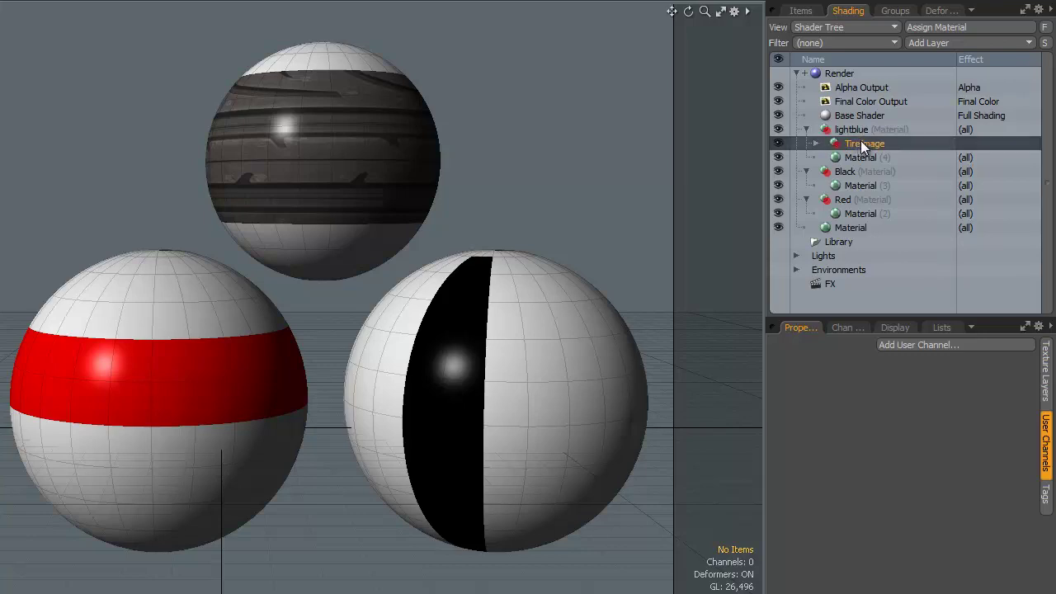
left_click_drag(860, 144, 849, 243)
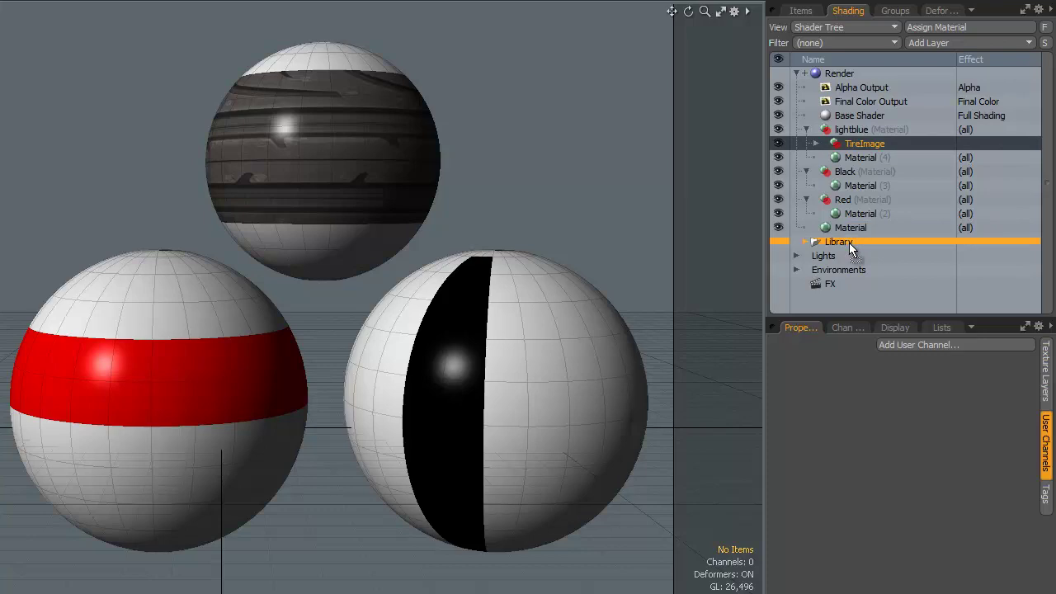
left_click(850, 241)
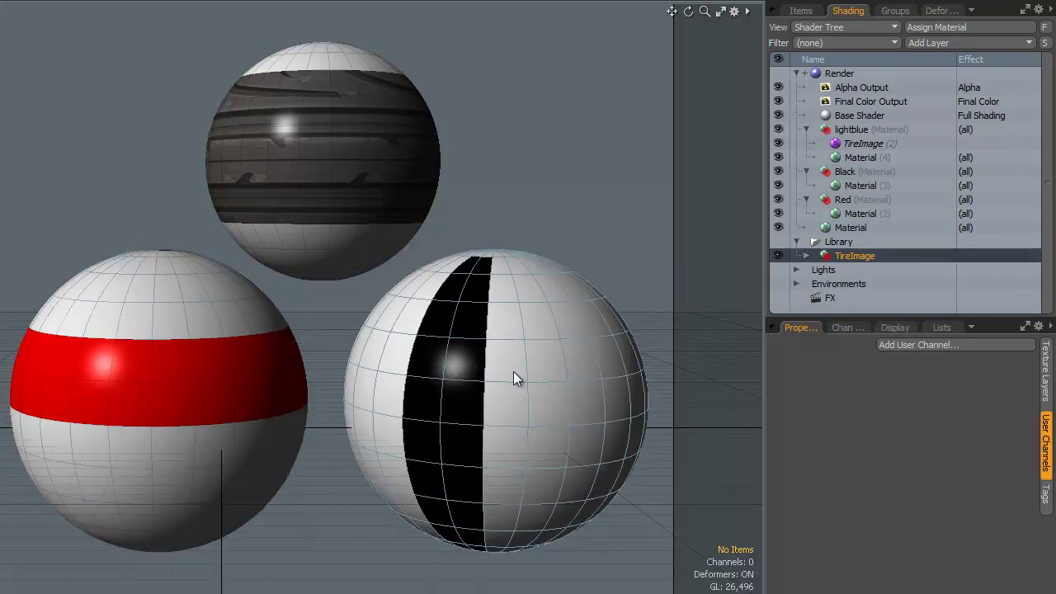
Add Library TireImage references under Black and Red, then select its tire tread image
mouse_move(861, 256)
left_mouse_down()
mouse_move(861, 190)
mouse_move(845, 179)
left_mouse_up()
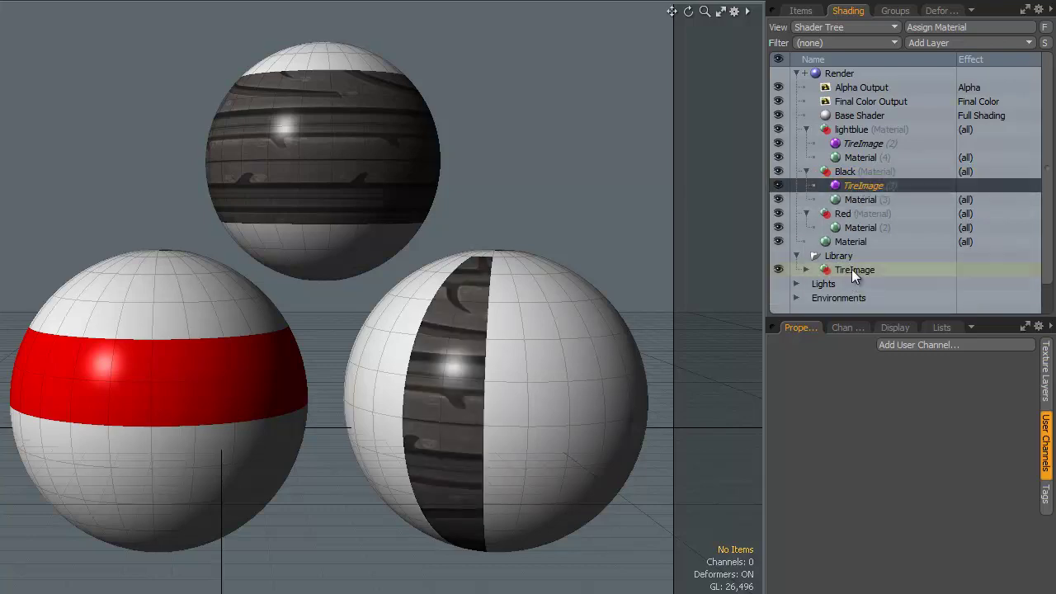
left_click_drag(852, 269, 860, 222)
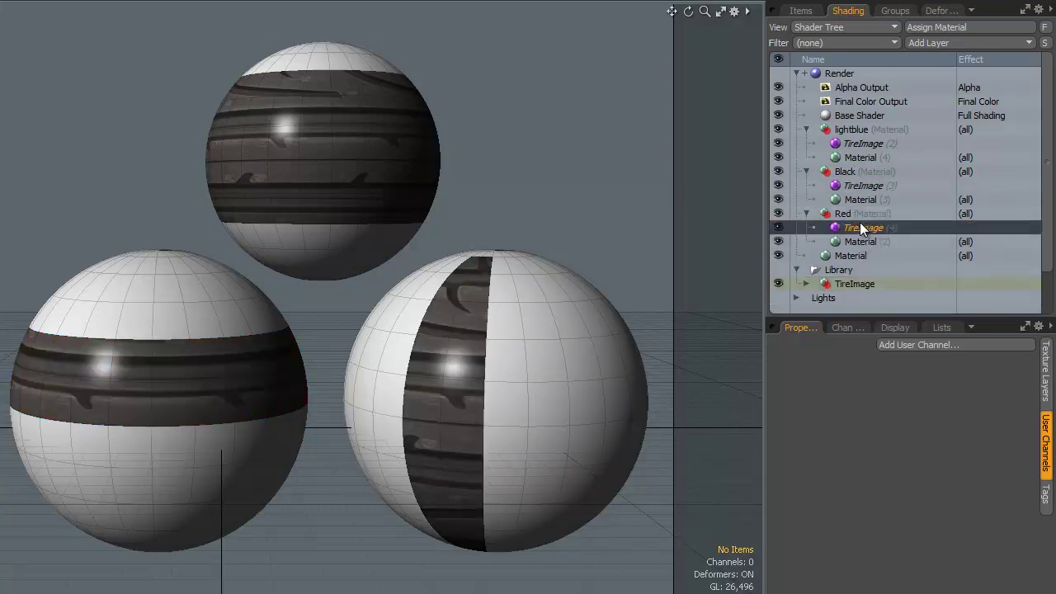
left_click(852, 282)
left_click(804, 282)
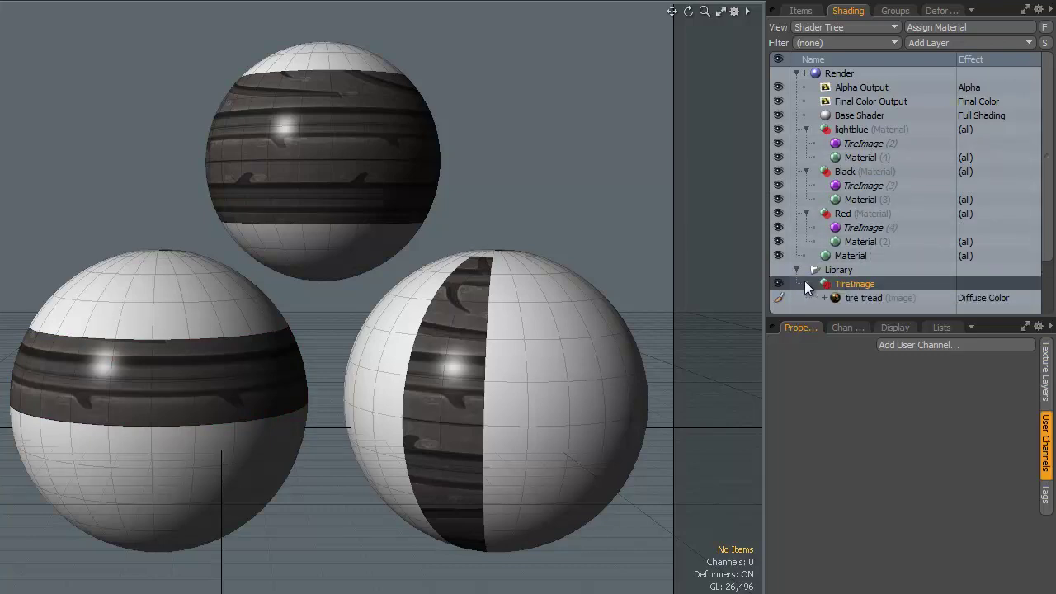
left_click_drag(873, 317, 872, 345)
left_click(856, 297)
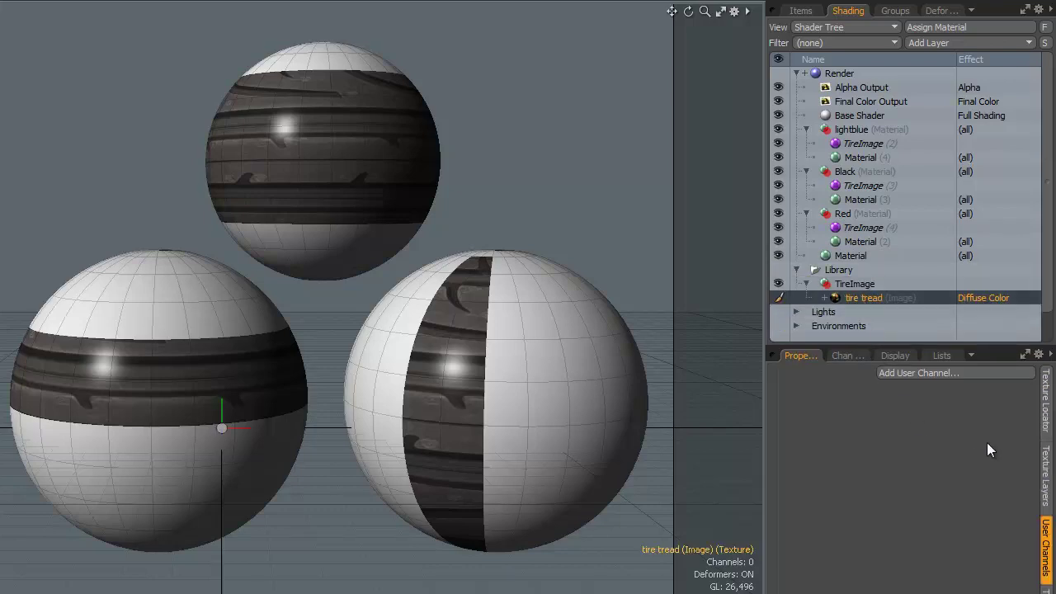
Rename the Library group from 'TireImage' to 'TireTreadImage'
left_click(1045, 396)
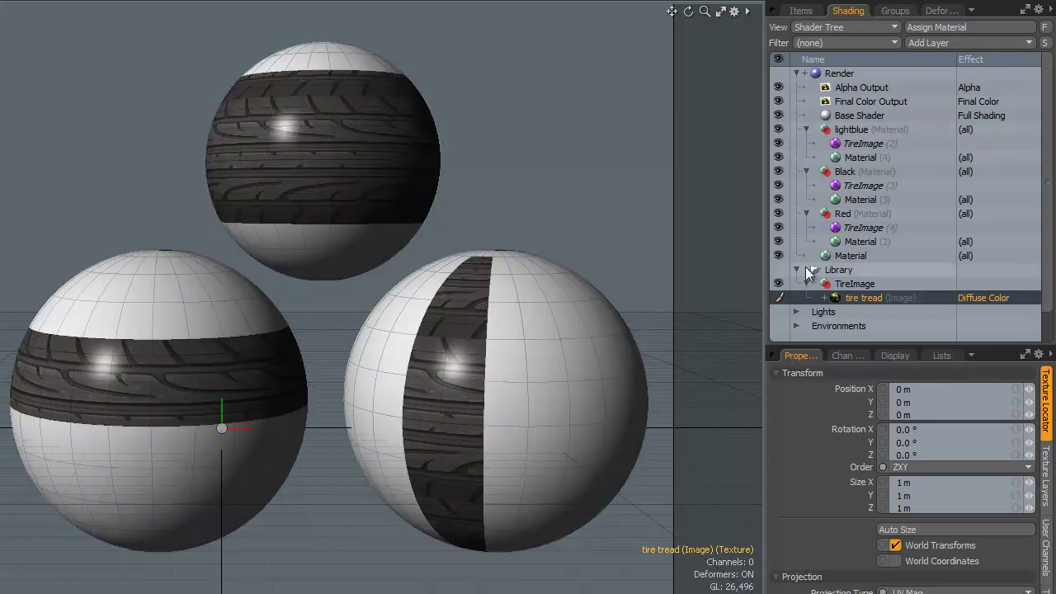
left_click(866, 285)
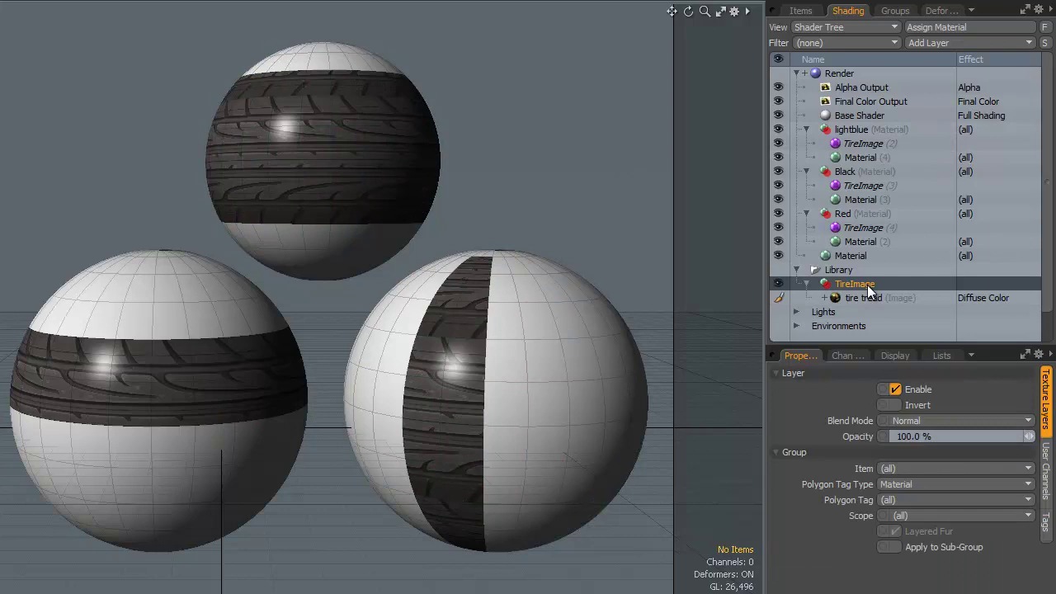
double_click(867, 287)
left_click(868, 283)
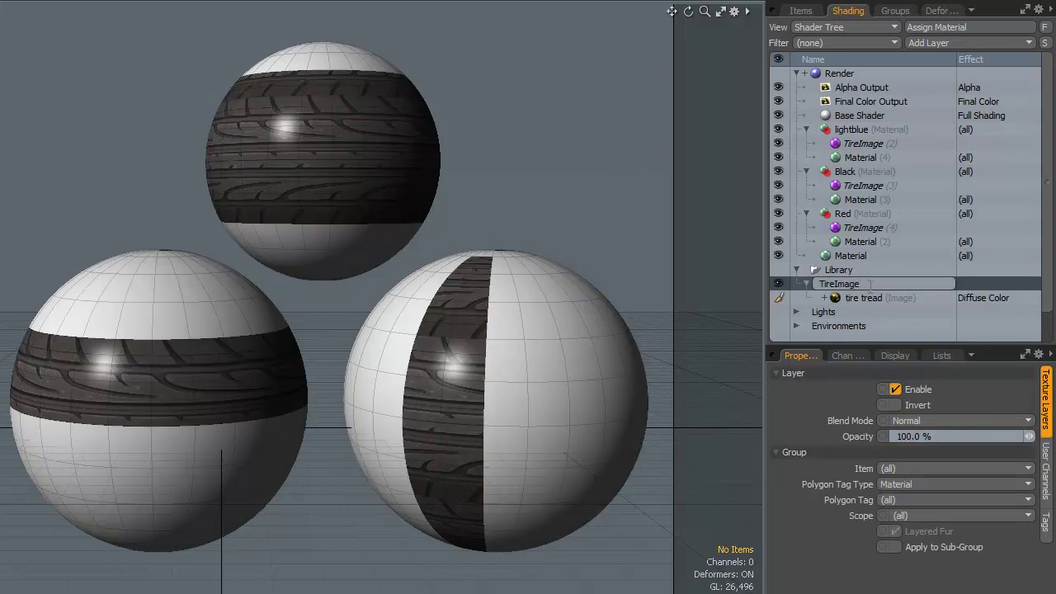
key("BackSpace")
key("BackSpace")
key("BackSpace")
key("BackSpace")
type("TreadImage")
key("Return")
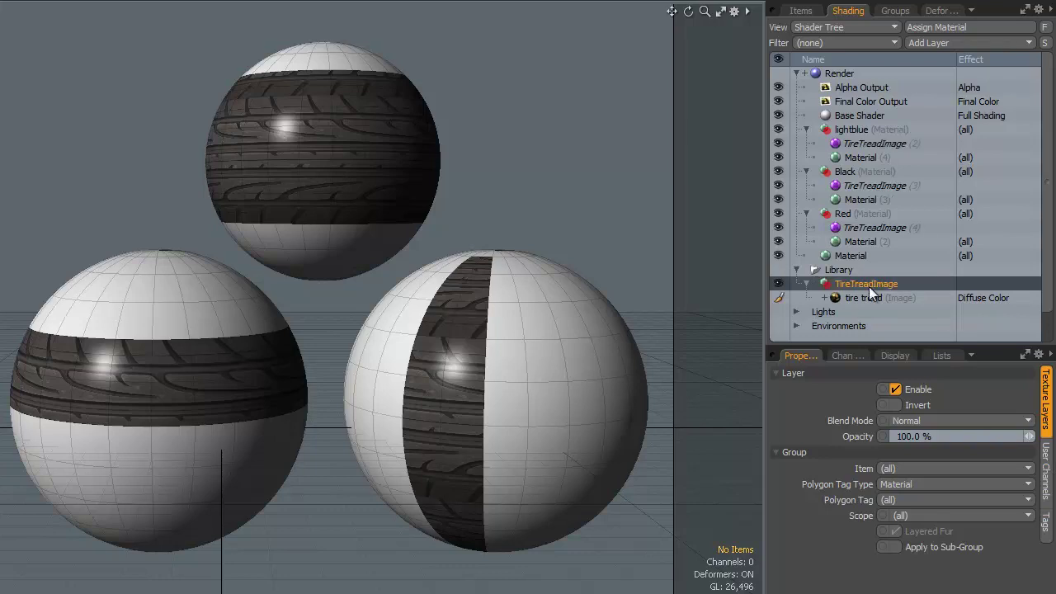
Check the TireTreadImage references under lightblue, Black and Red
left_click(882, 144)
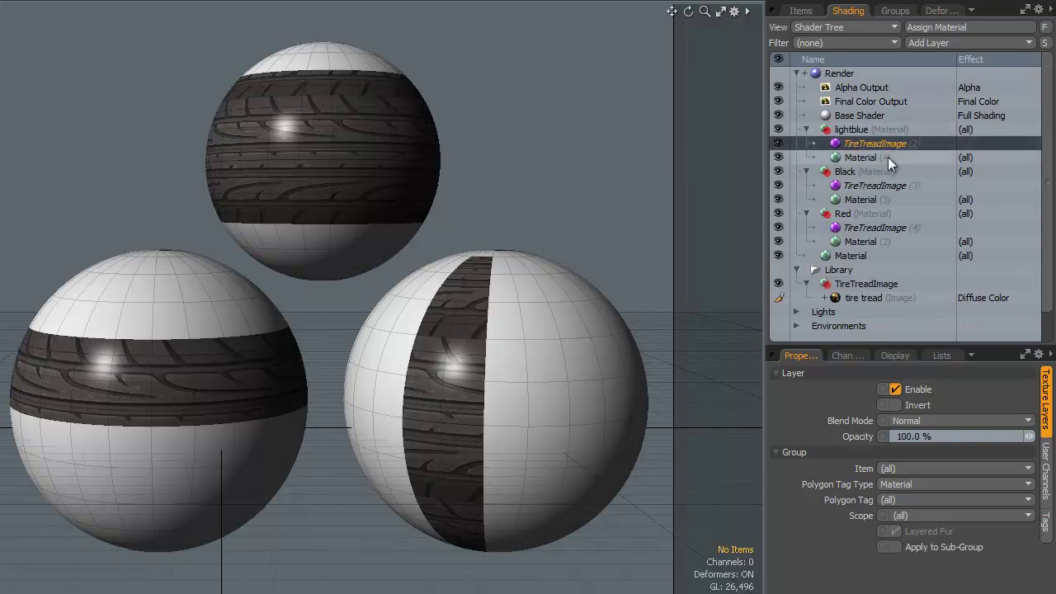
left_click(891, 184)
left_click(886, 231)
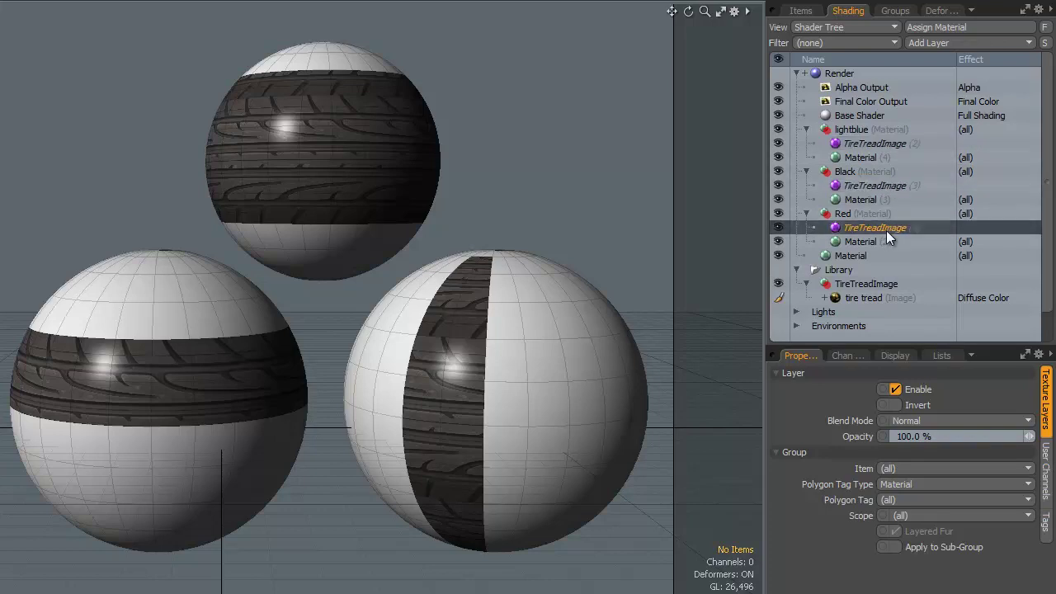